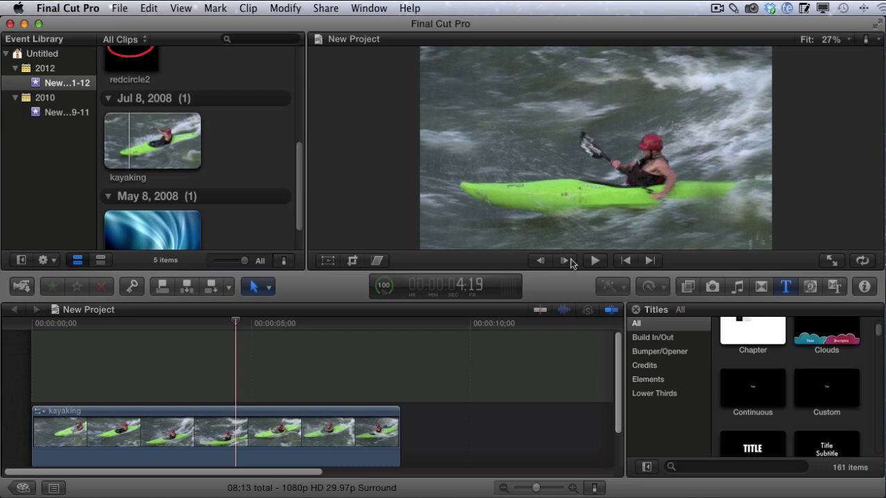
- Scrub the playhead back to the 4:07 frame of the kayaking clip
mouse_move(233, 322)
left_mouse_down()
mouse_move(146, 322)
mouse_move(267, 322)
mouse_move(115, 322)
mouse_move(219, 323)
left_mouse_up()
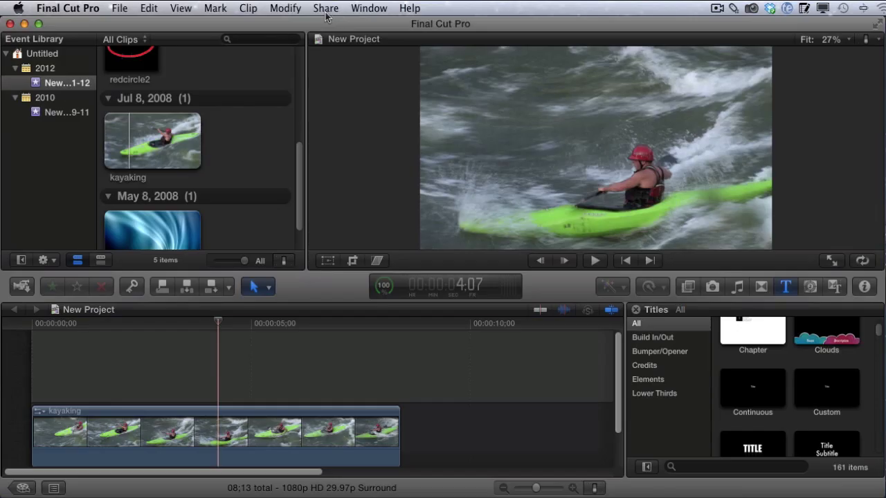
- Start saving the current frame from the Share menu, keeping JPEG Image as the format
left_click(325, 10)
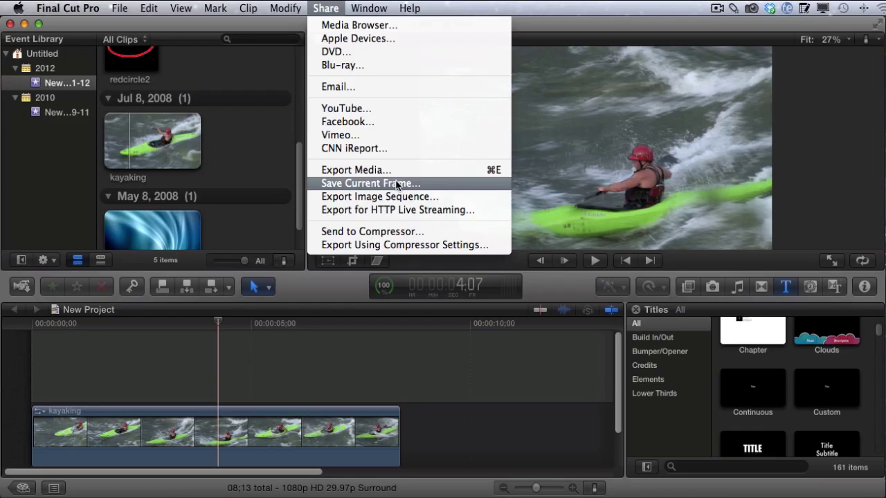
left_click(395, 183)
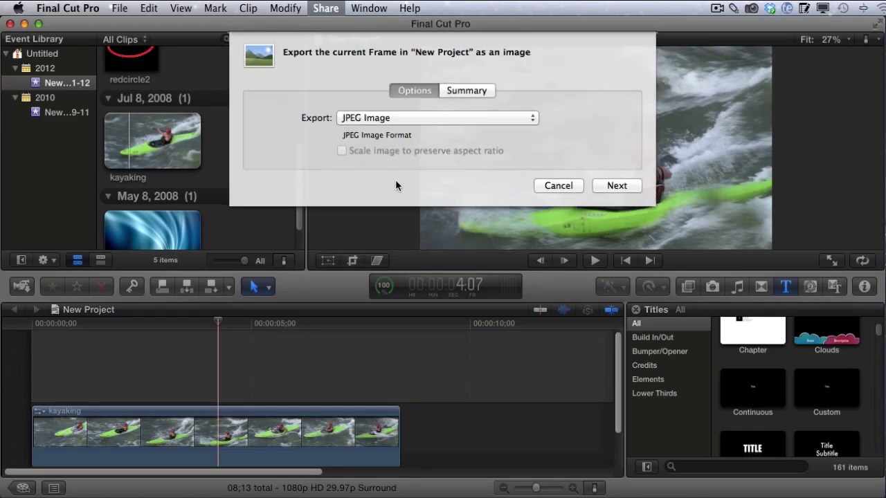
left_click(489, 120)
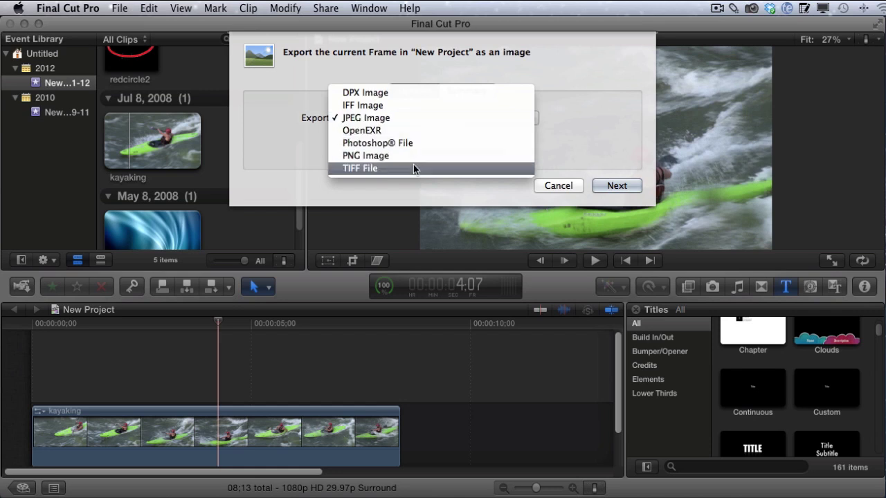
left_click(411, 118)
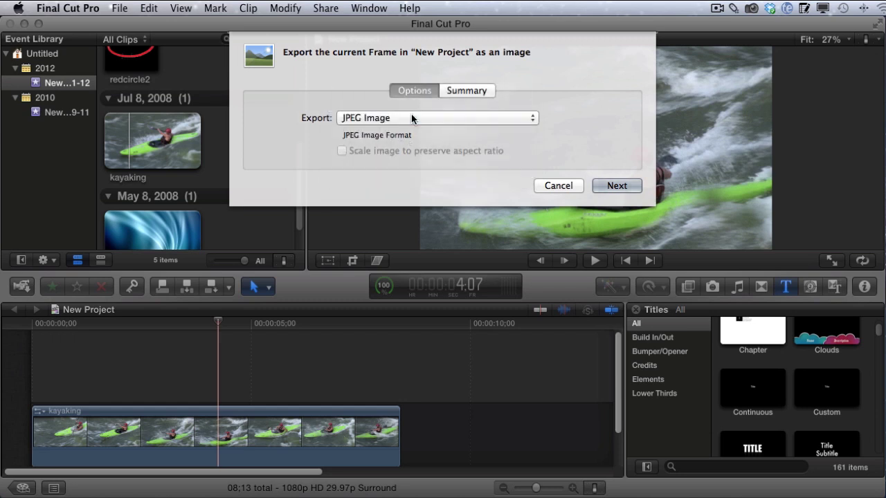
- Review the 1920 x 1080, 29.97 fps export summary, then go back to Options
left_click(464, 90)
scroll(438, 131, "down", 3)
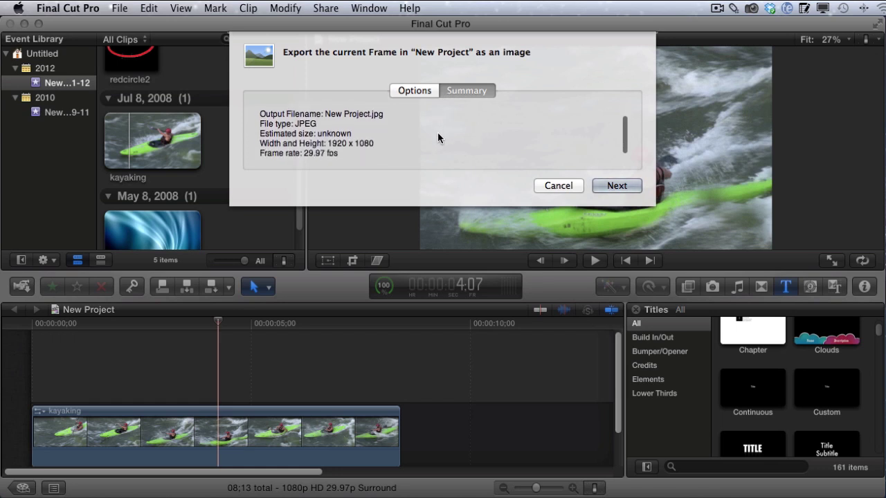
scroll(398, 145, "up", 2)
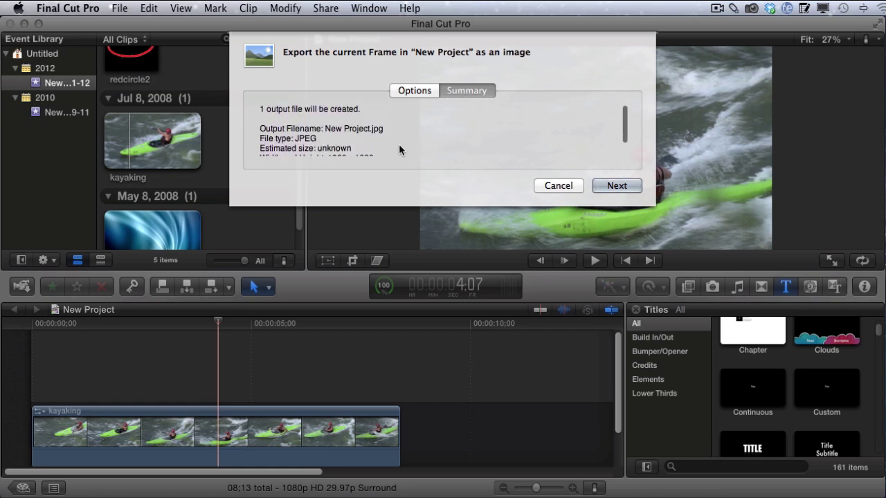
scroll(399, 145, "down", 2)
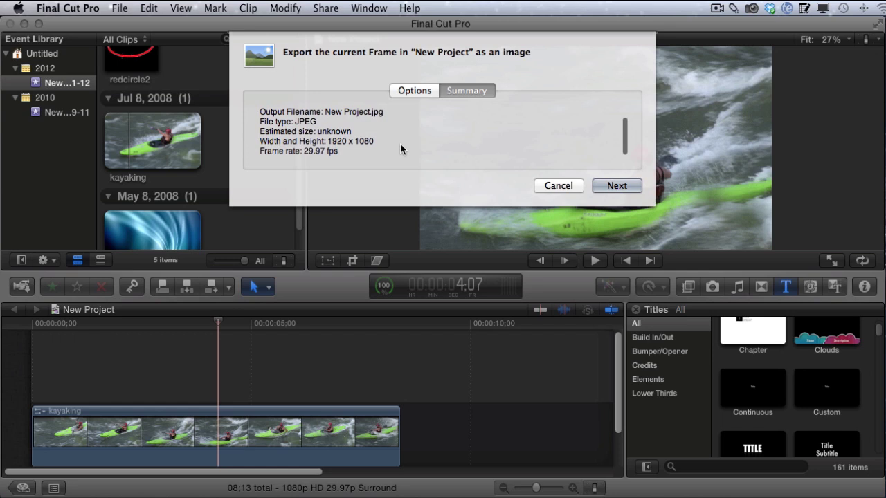
scroll(400, 143, "up", 1)
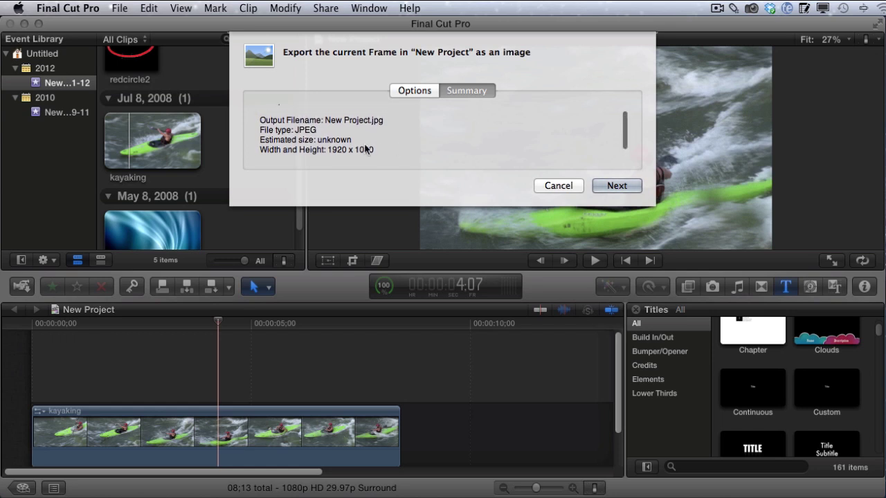
scroll(398, 143, "up", 1)
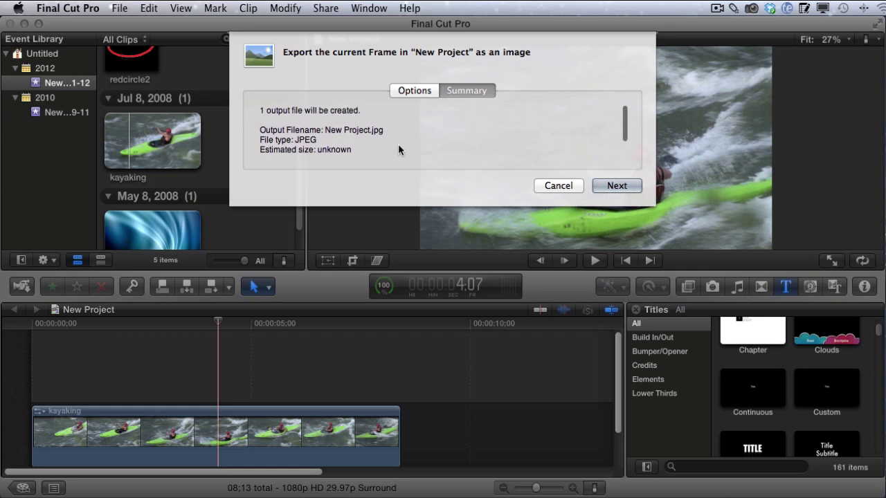
scroll(397, 144, "down", 2)
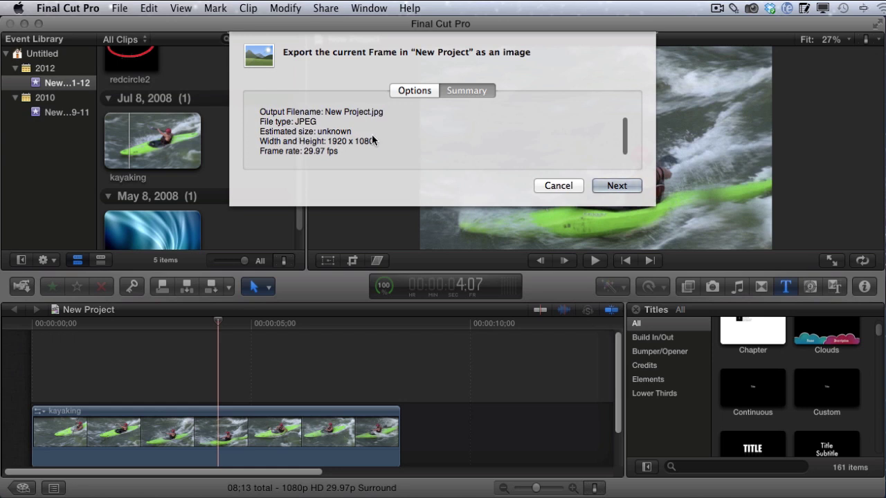
scroll(360, 138, "up", 2)
left_click(418, 90)
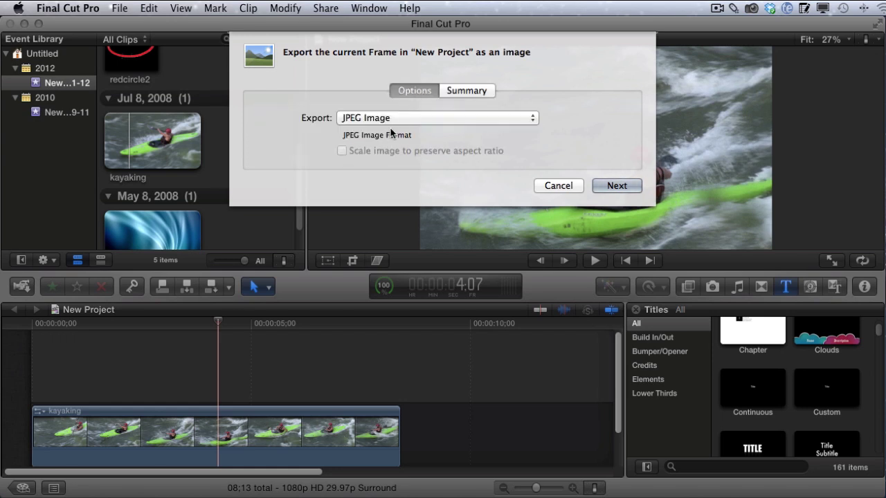
- Name the exported frame image5 and save it to the Desktop
left_click(617, 186)
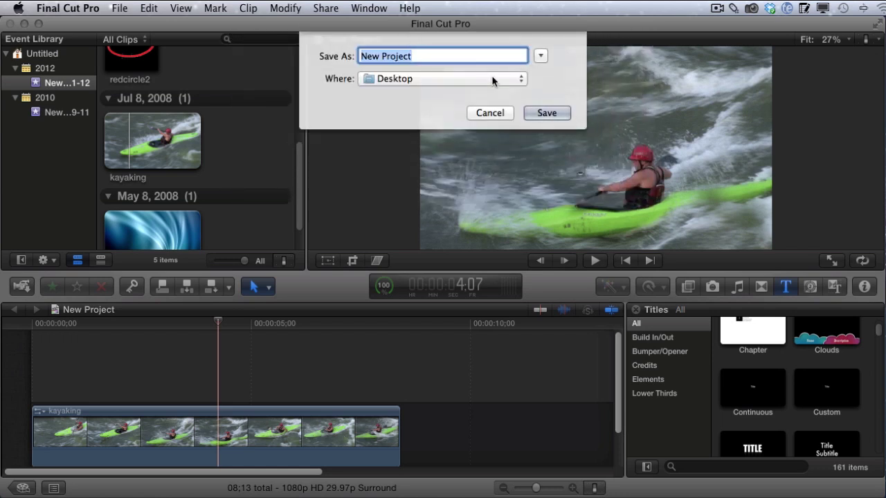
type("image5")
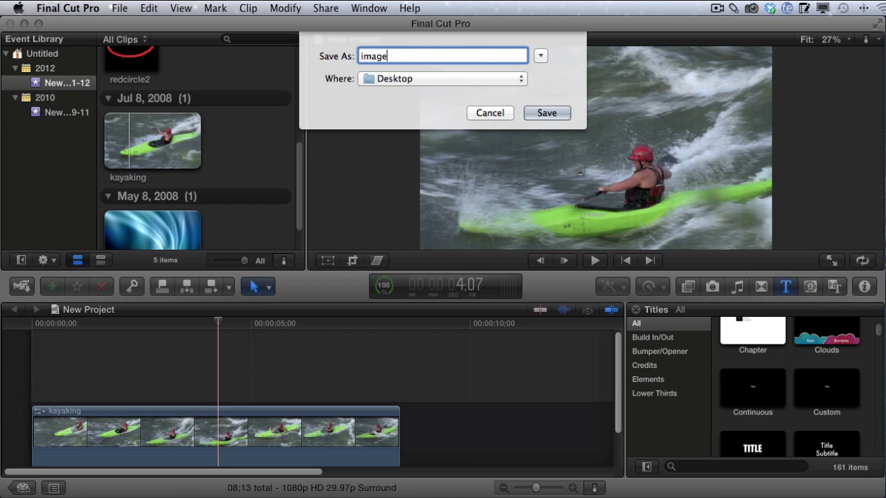
left_click(559, 115)
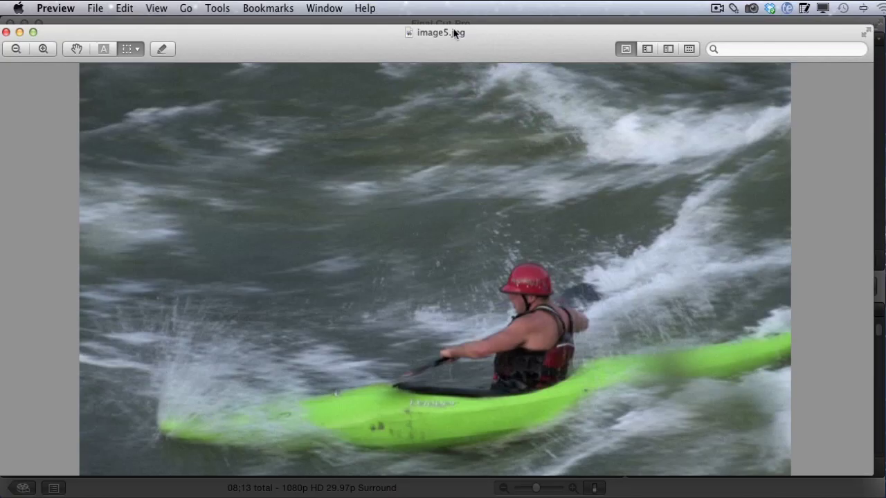
- Reposition the image5.jpg window in Preview to inspect it, then close it
mouse_move(474, 34)
left_mouse_down()
mouse_move(579, 321)
mouse_move(597, 413)
mouse_move(591, 483)
mouse_move(490, 23)
mouse_move(500, 25)
mouse_move(482, 23)
left_mouse_up()
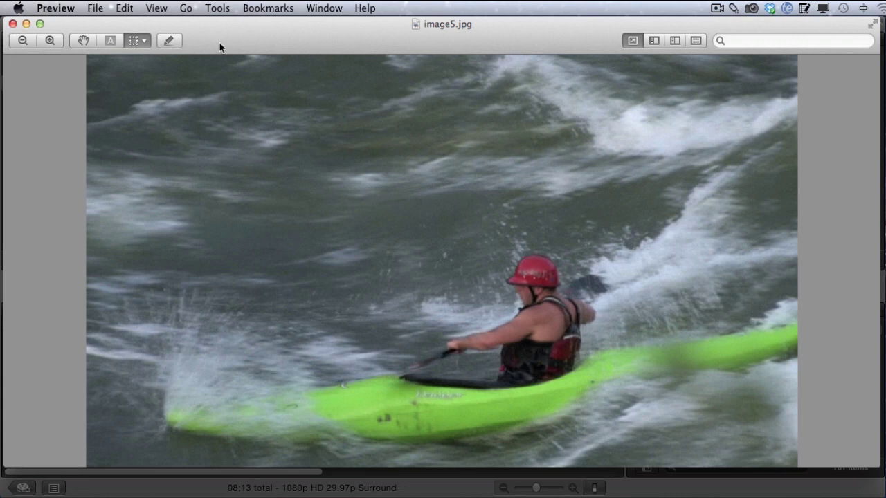
mouse_move(221, 43)
left_mouse_down()
mouse_move(231, 63)
mouse_move(230, 46)
left_mouse_up()
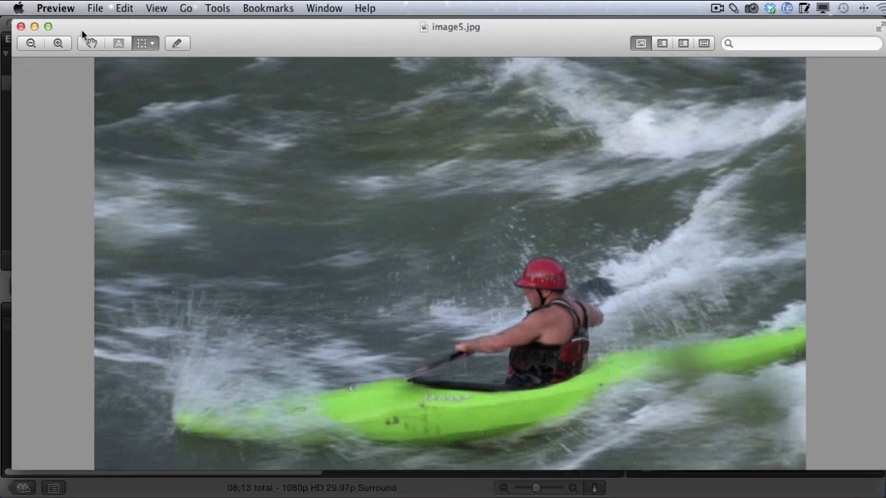
left_click(21, 27)
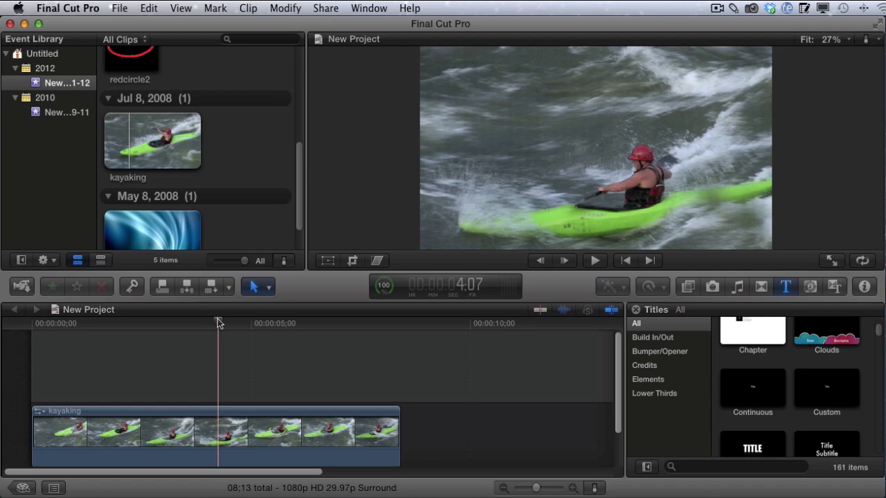
- Move the playhead forward to 4:19 and dismiss the Share menu without exporting
left_click_drag(218, 323, 235, 324)
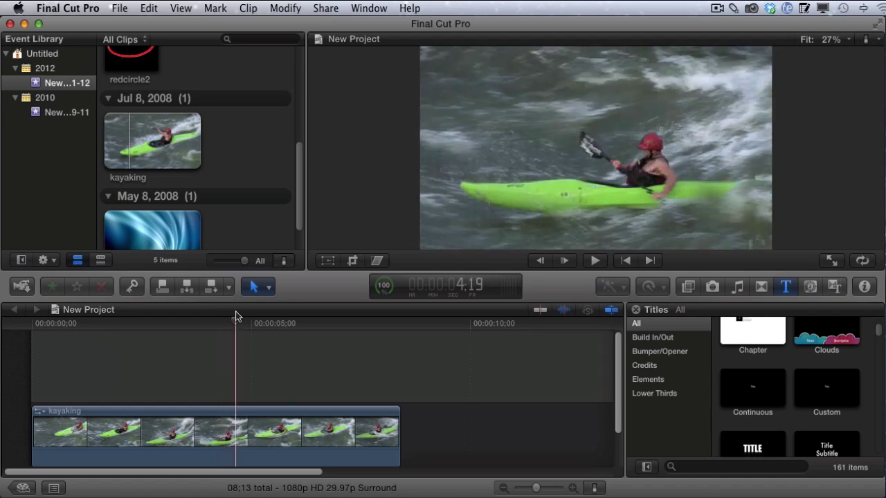
left_click(326, 8)
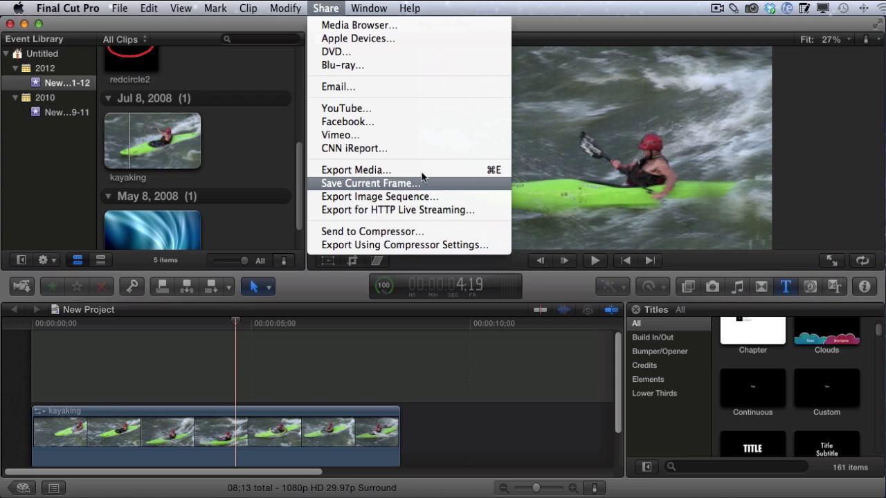
key("Escape")
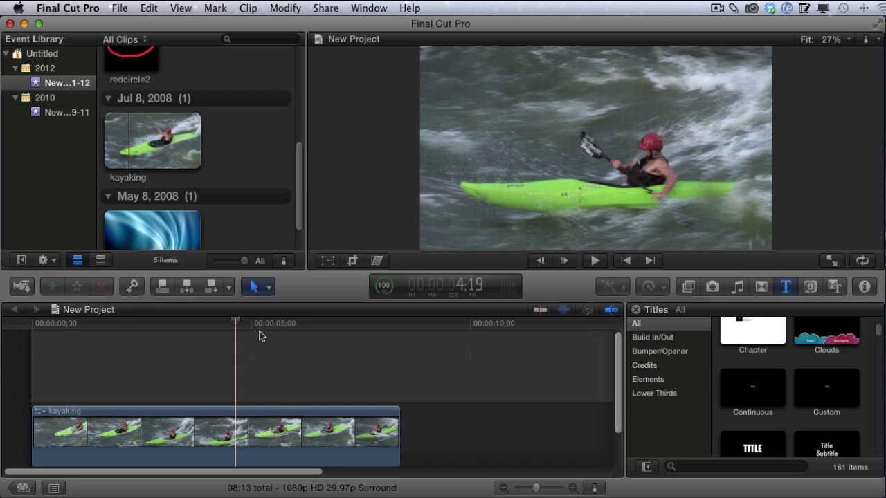
- Select the kayaking clip in the browser and mark a 00;13 range from the skimmed frame
scroll(197, 218, "up", 2)
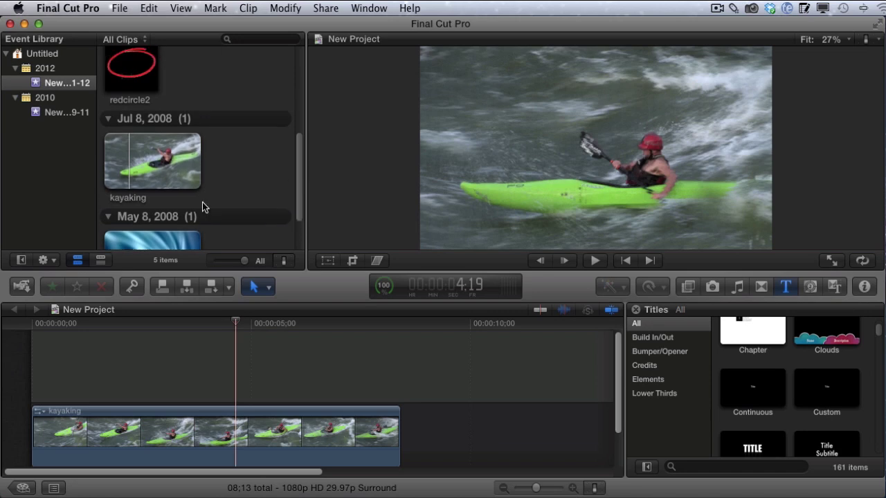
left_click(171, 178)
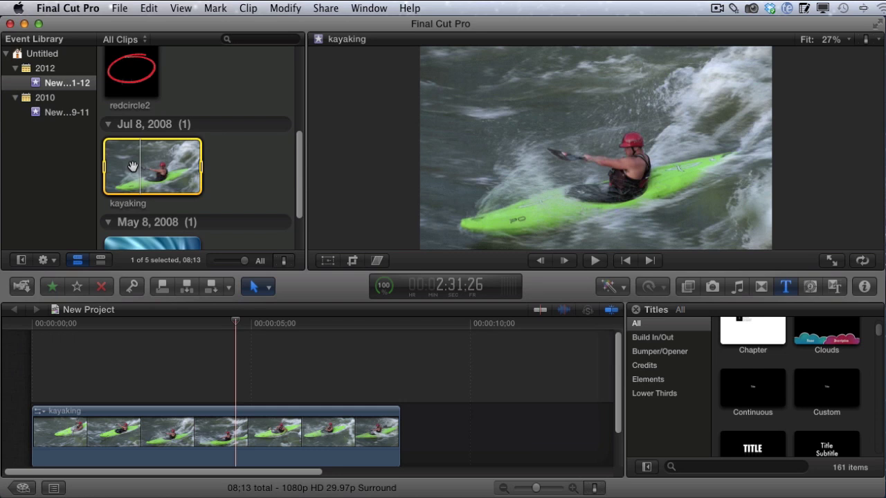
key("i")
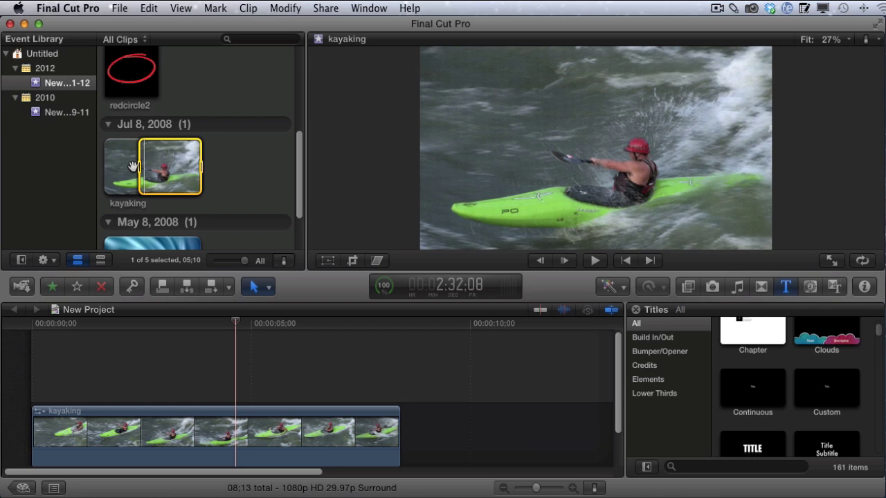
left_click(133, 166)
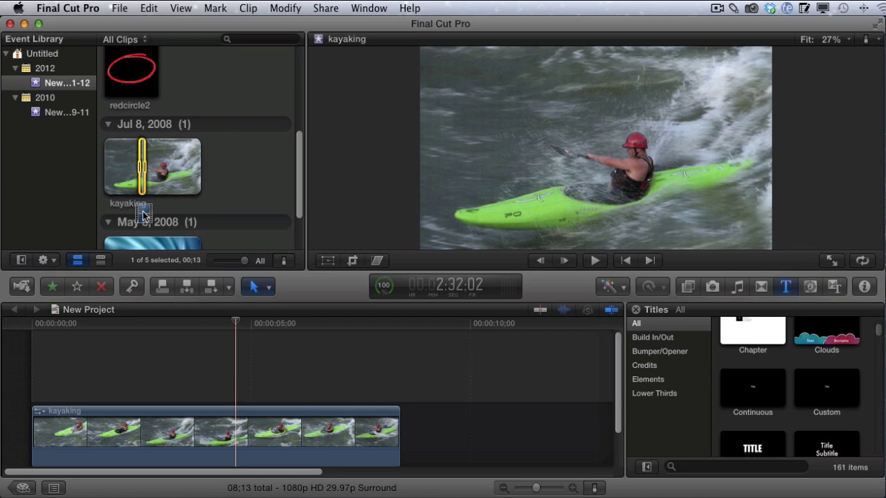
- Connect the 13-frame kayaking range above the main clip in the timeline
left_click_drag(146, 297, 266, 373)
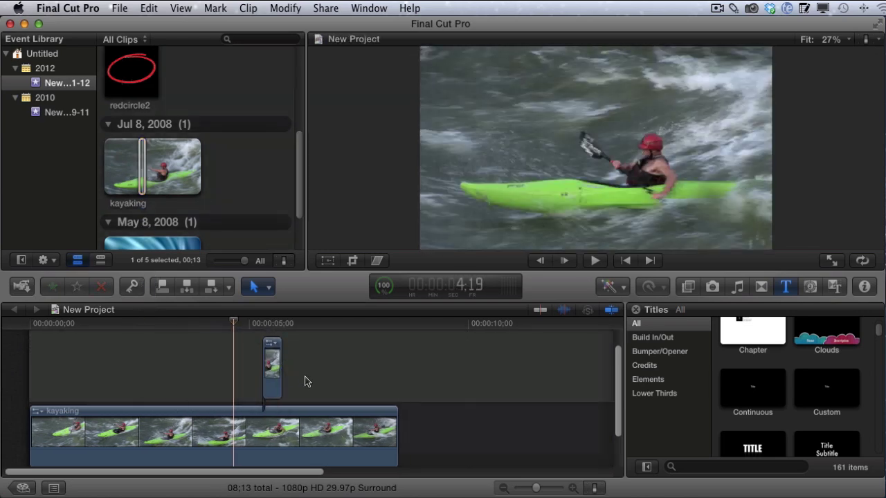
left_click_drag(536, 488, 541, 491)
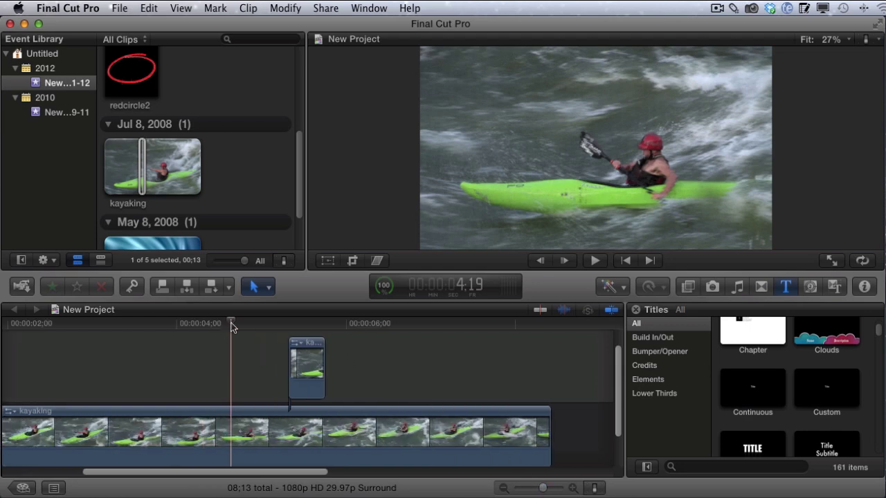
- Play through the footage under the connected clip, then select the connected clip
left_click_drag(232, 327, 275, 324)
left_click(594, 263)
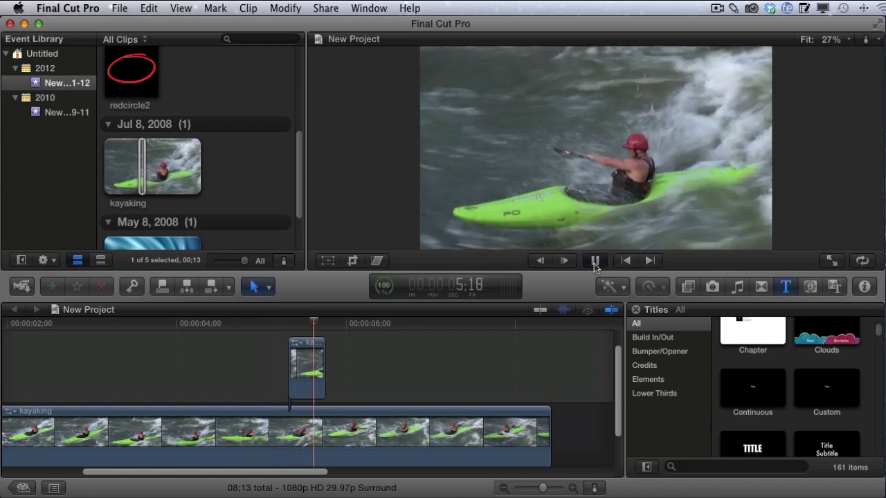
left_click(594, 263)
left_click_drag(352, 323, 279, 323)
left_click(308, 369)
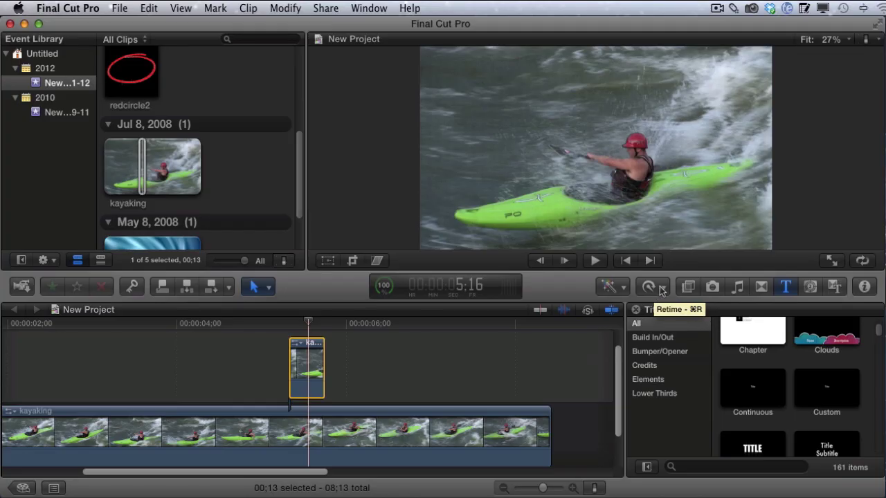
- Add a Hold (0%) freeze to the connected clip, stretching it to 02;20, and play it back
left_click(660, 289)
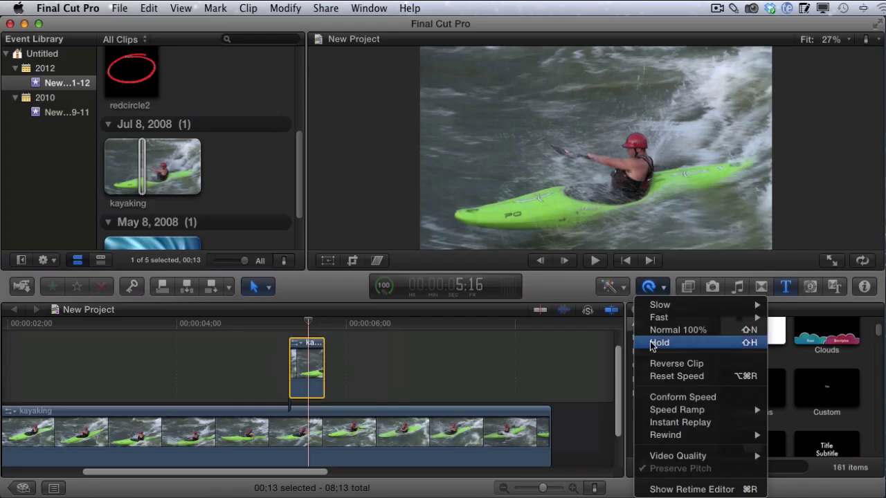
left_click(654, 344)
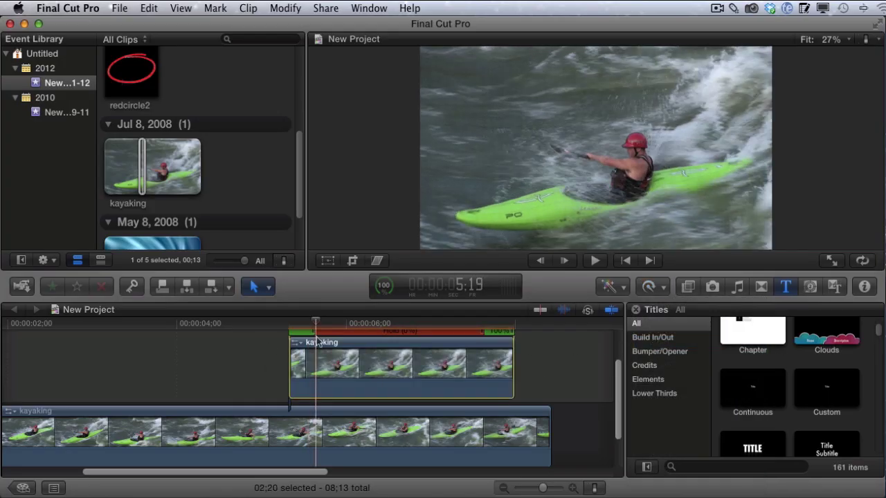
key("Left")
key("Left")
key("Left")
left_click(264, 325)
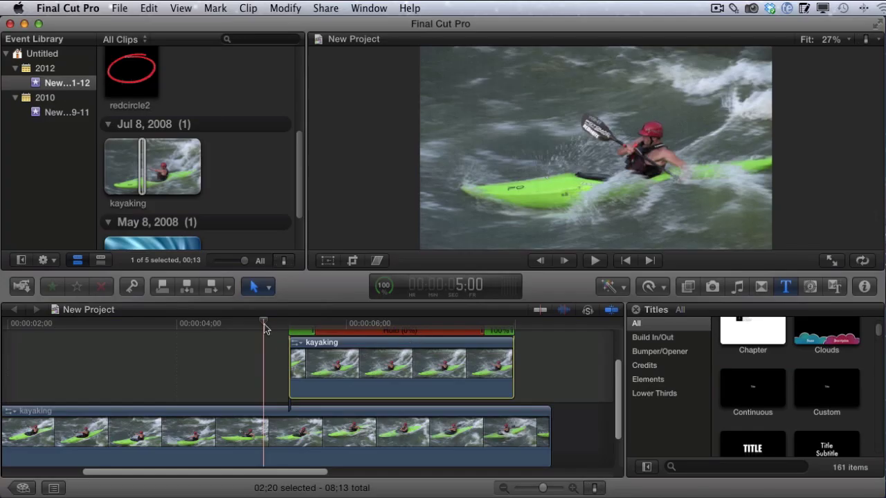
left_click_drag(264, 324, 282, 326)
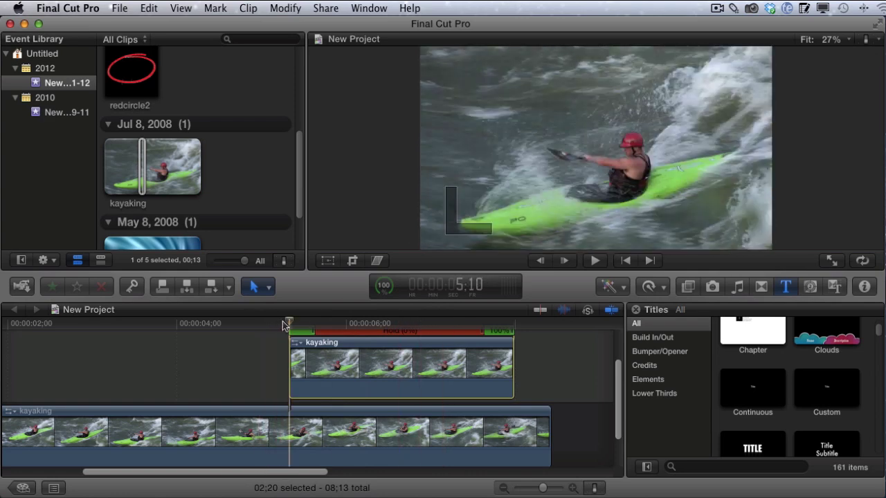
left_click_drag(282, 325, 281, 325)
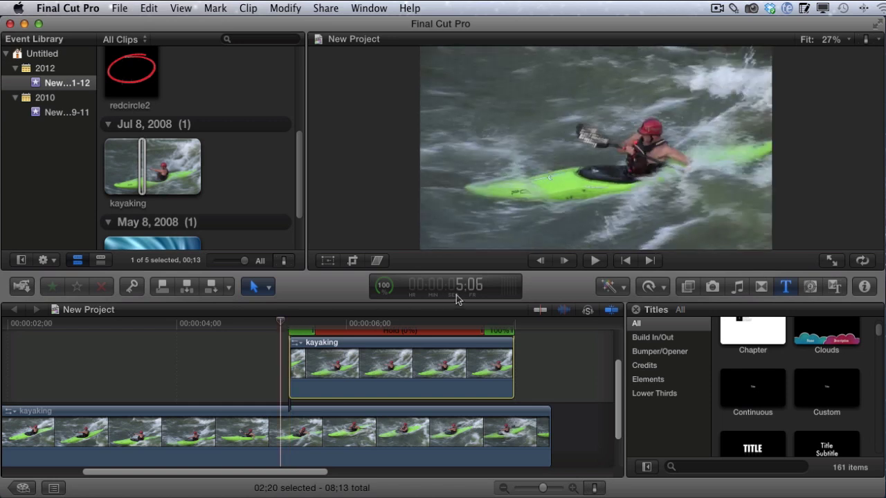
left_click(594, 261)
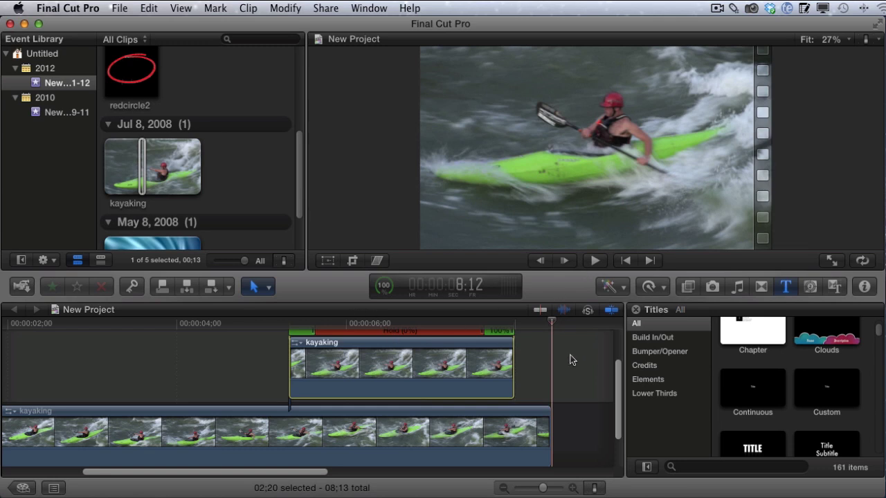
- Delete the 100% segments before and after the Hold, leaving a 02;00 freeze-only clip
scroll(532, 378, "up", 2)
scroll(532, 378, "up", 1)
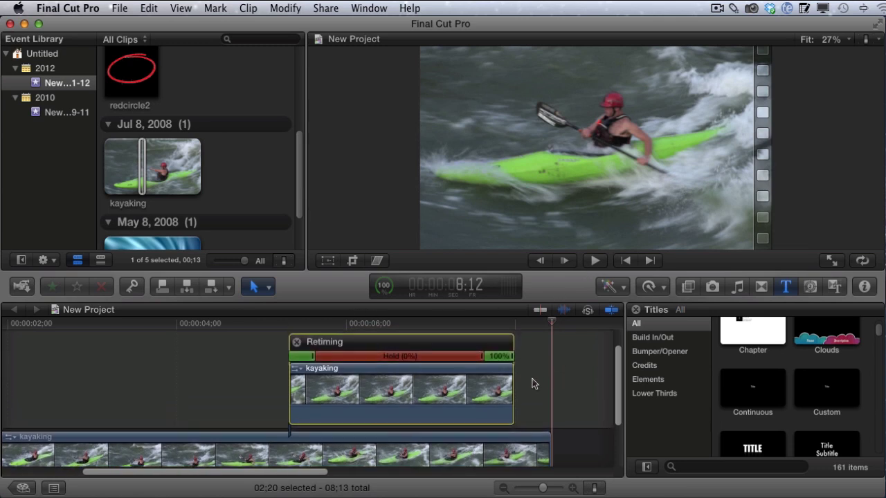
left_click(432, 359)
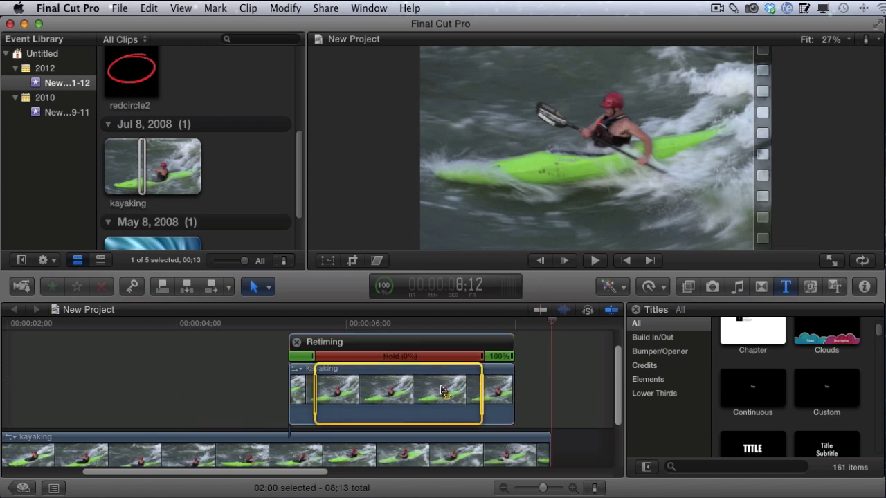
left_click(224, 381)
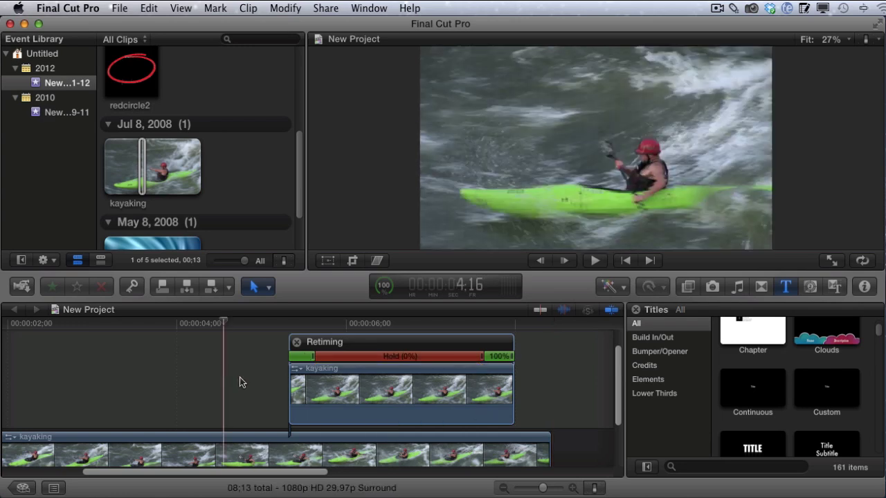
left_click(301, 358)
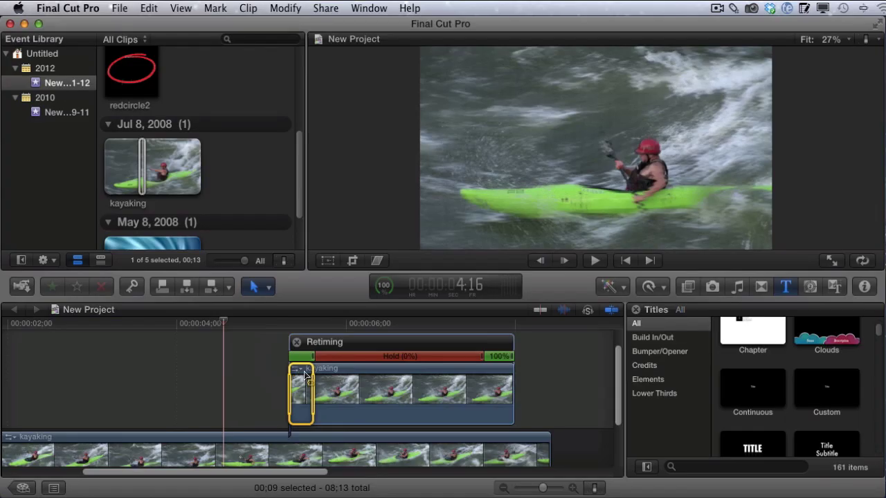
key("Delete")
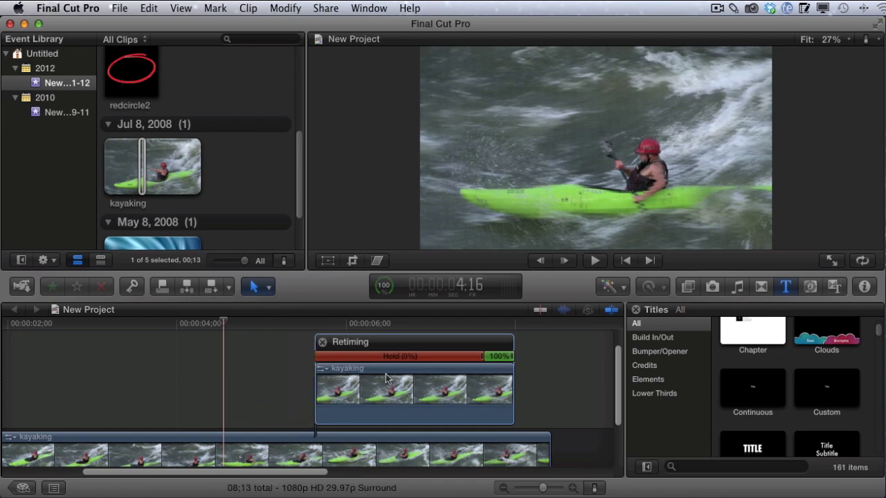
left_click(499, 358)
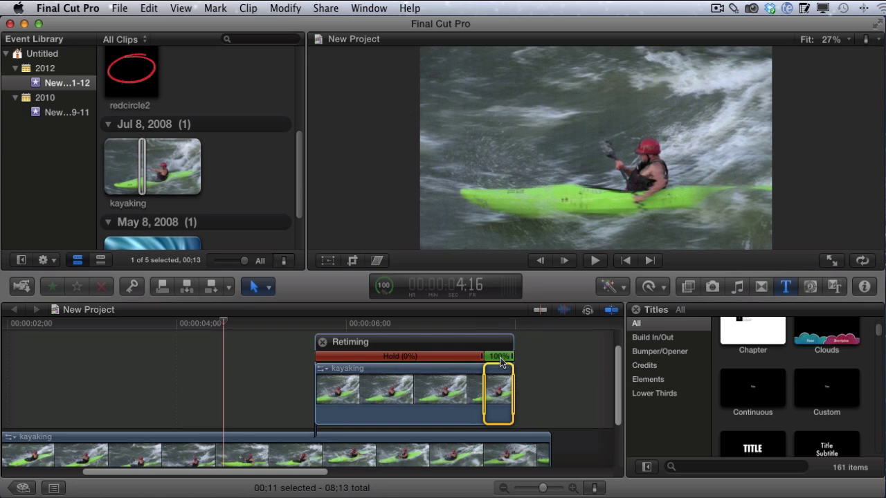
key("Delete")
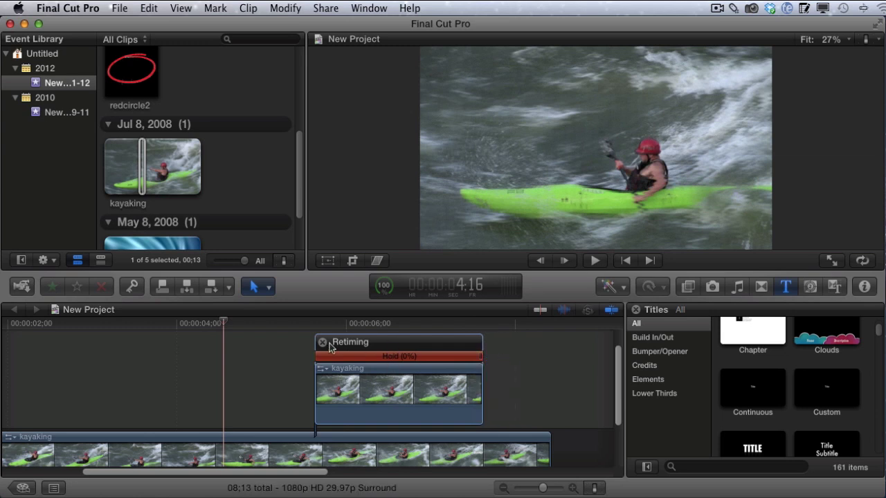
left_click(385, 364)
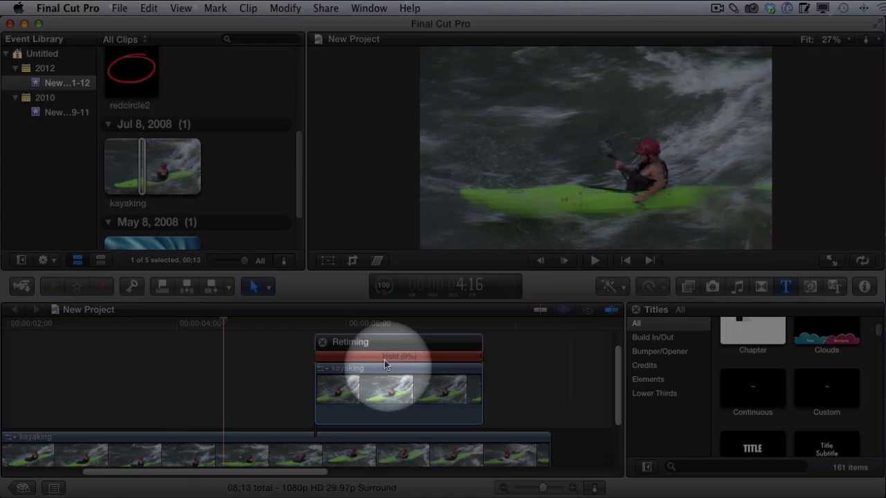
- Drag the freeze-frame clip earlier along the timeline over the main kayaking clip
left_click_drag(385, 383, 305, 383)
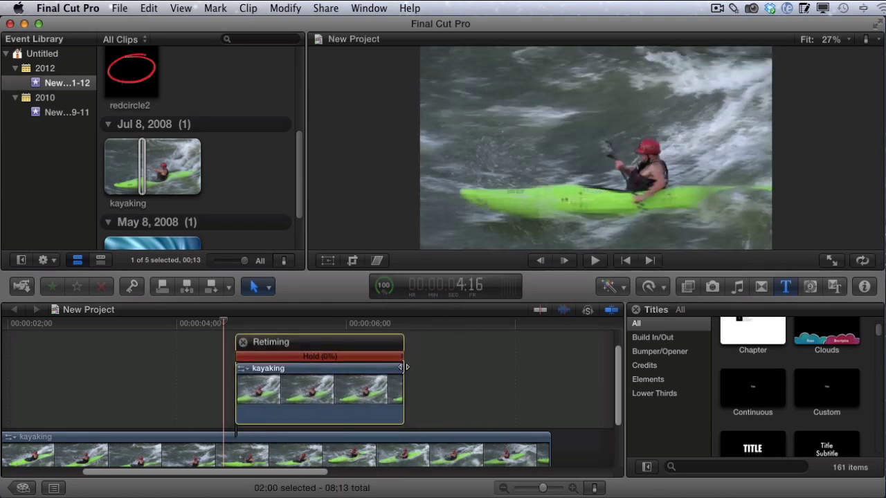
left_click(226, 321)
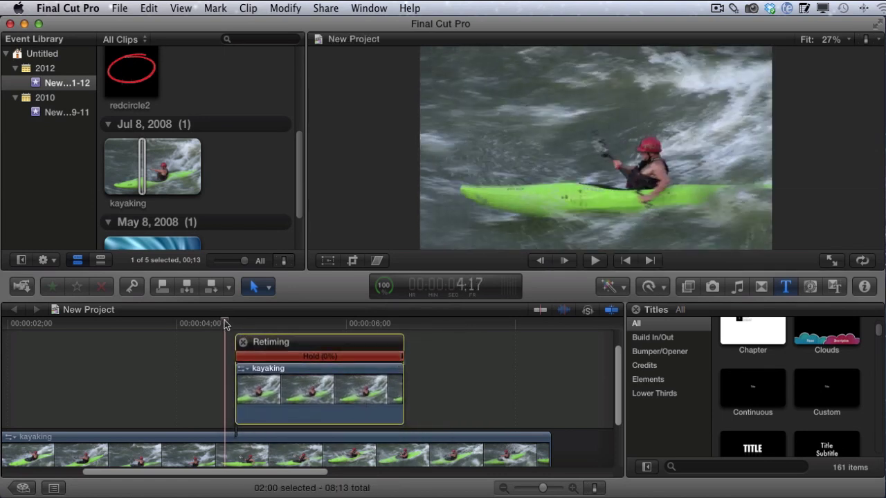
left_click(239, 377)
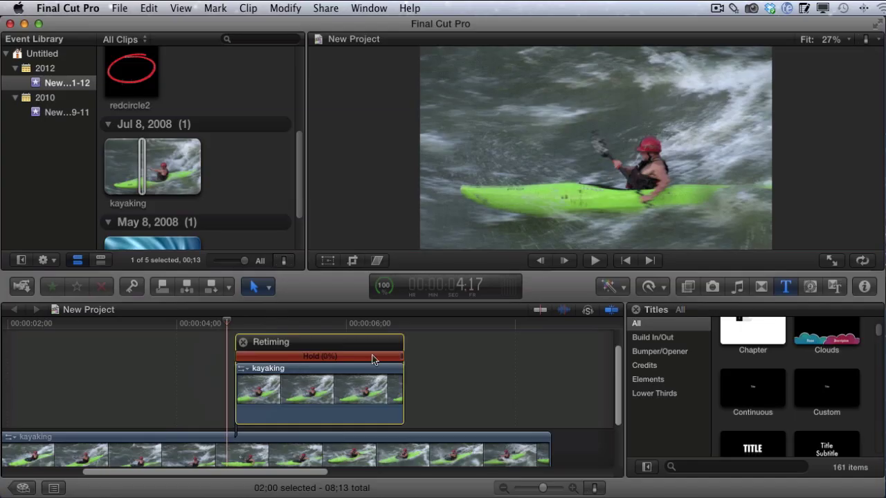
- Play back the moved hold clip and reselect the retimed kayaking clip
left_click(595, 261)
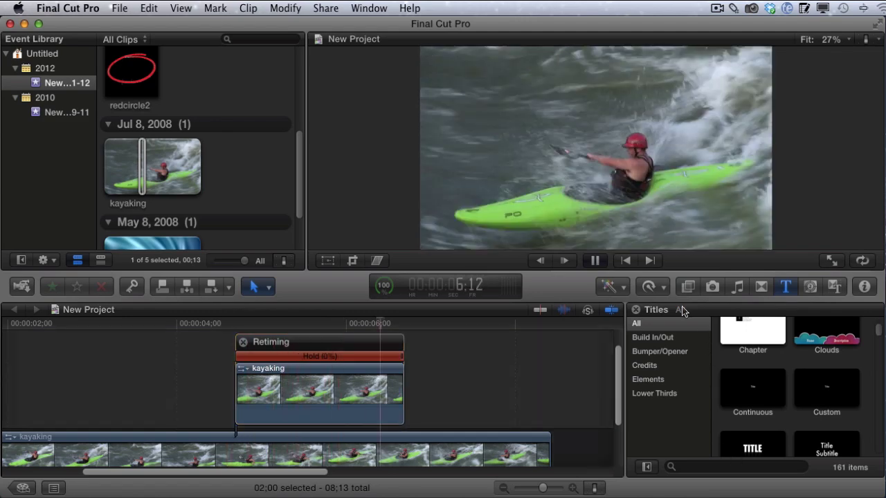
left_click(595, 260)
left_click(476, 454)
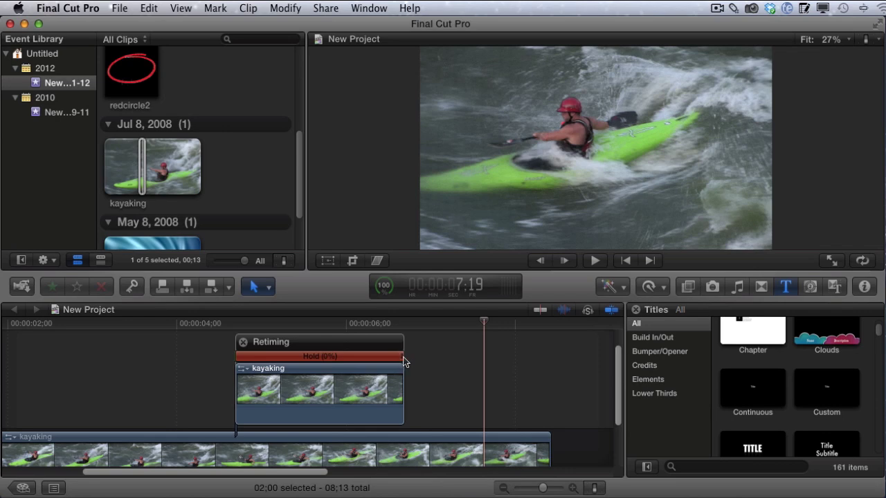
left_click(403, 362)
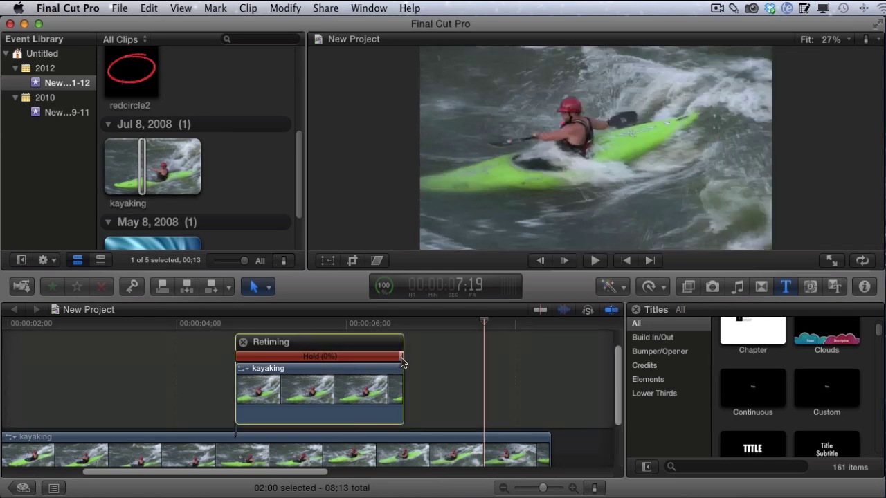
left_click(402, 358)
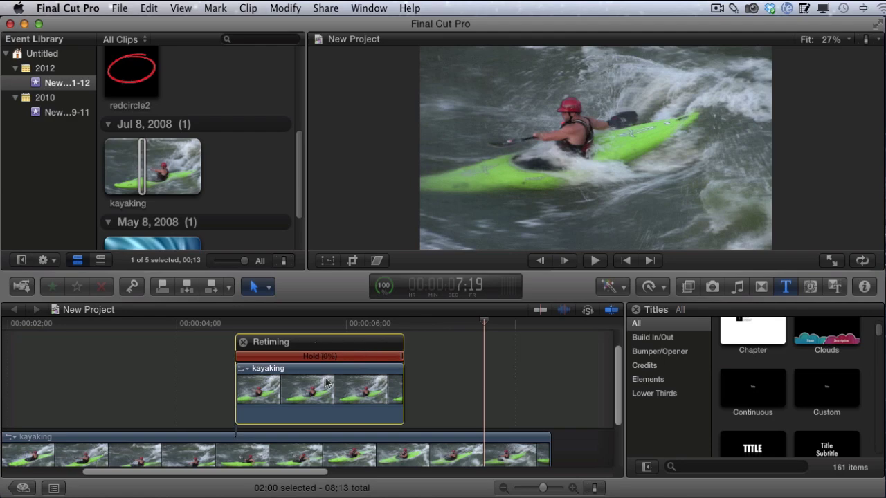
- Move the Hold clip further left and stretch it to about 04;21 over the kayaking clip
left_click_drag(319, 396, 190, 391)
left_click(291, 357)
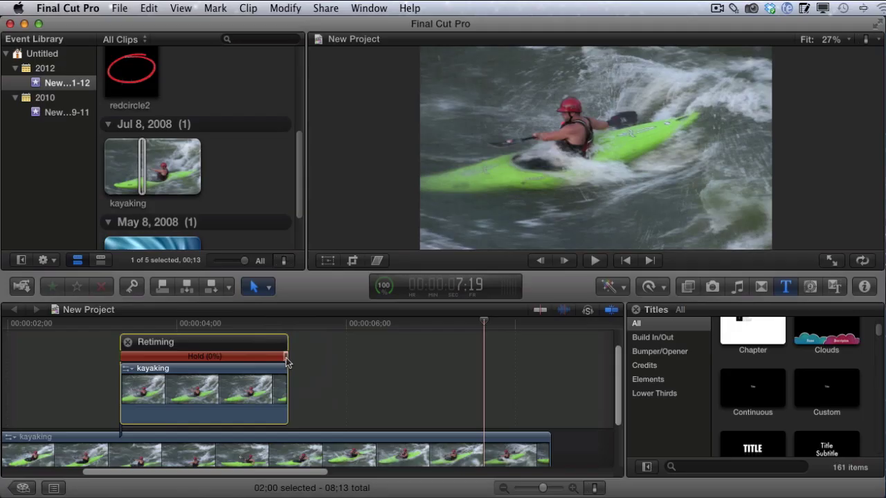
left_click_drag(287, 358, 516, 376)
left_click(104, 336)
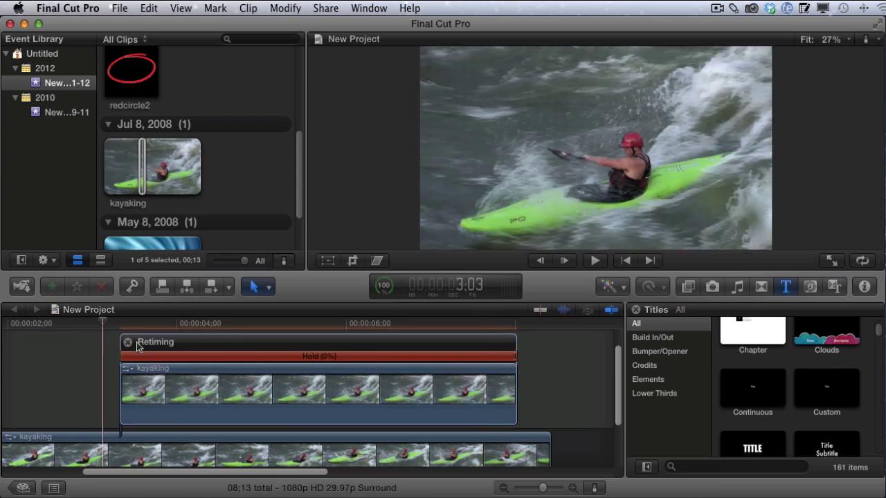
left_click(588, 260)
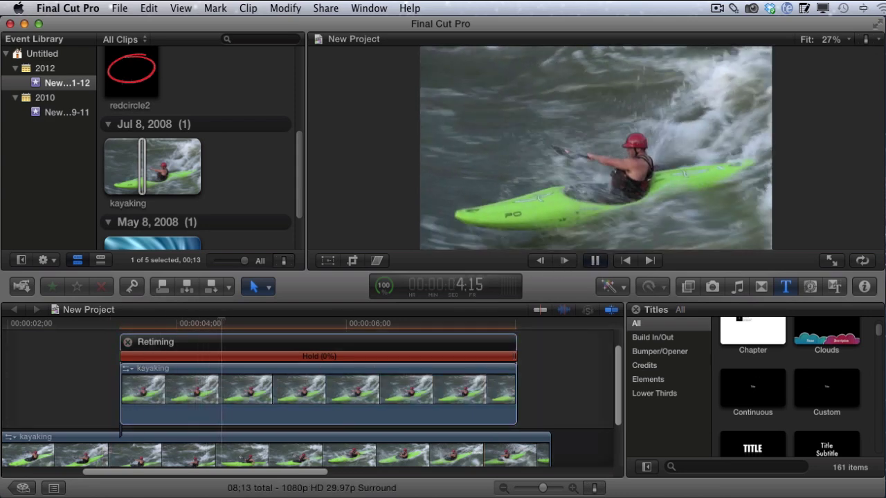